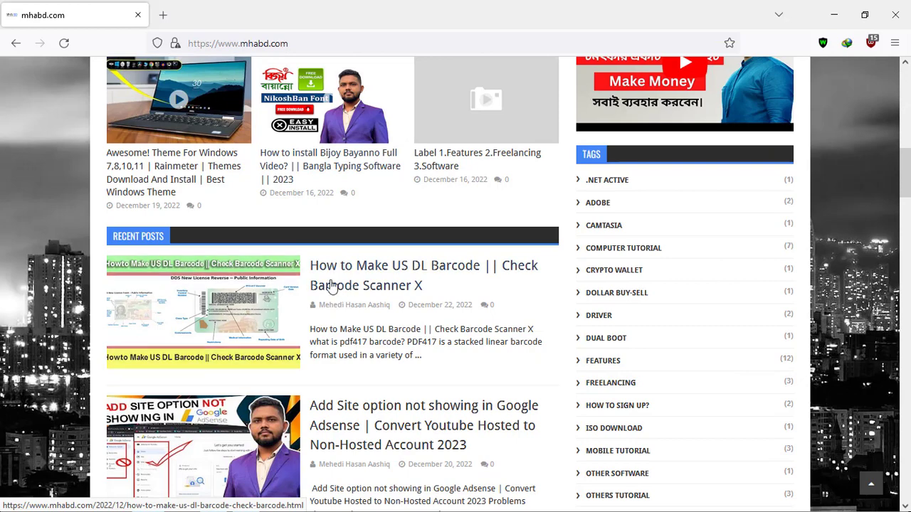
Step: Search mhabd.com for 'us dl barcode' to find the How to Make US DL Barcode post
scroll(535, 272, "up", 10)
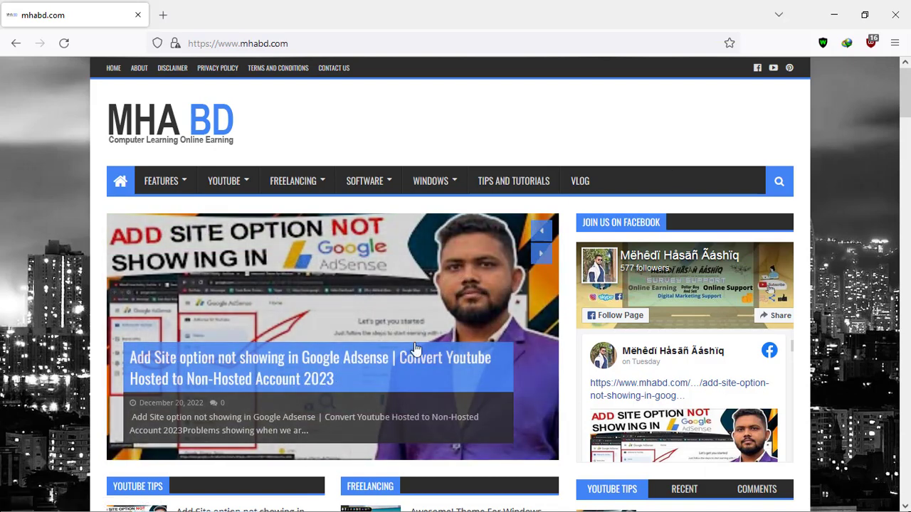
scroll(415, 350, "down", 5)
scroll(343, 300, "up", 5)
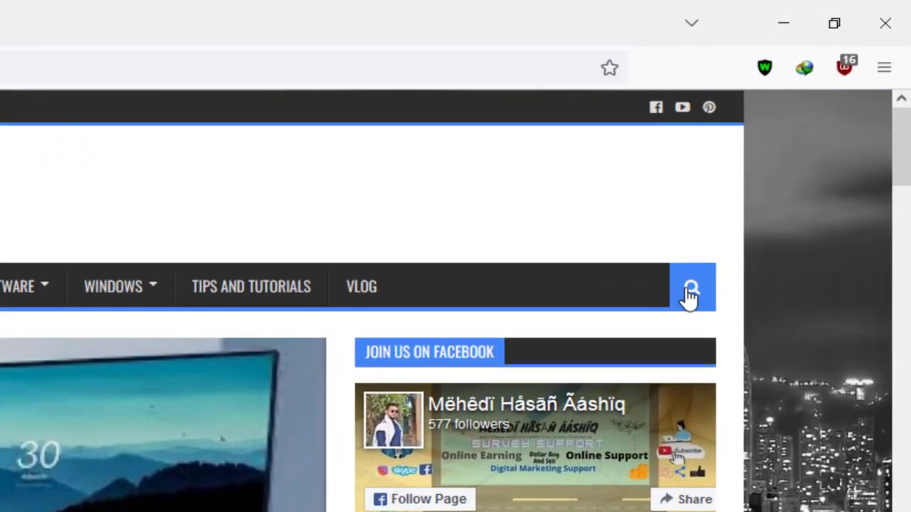
left_click(707, 272)
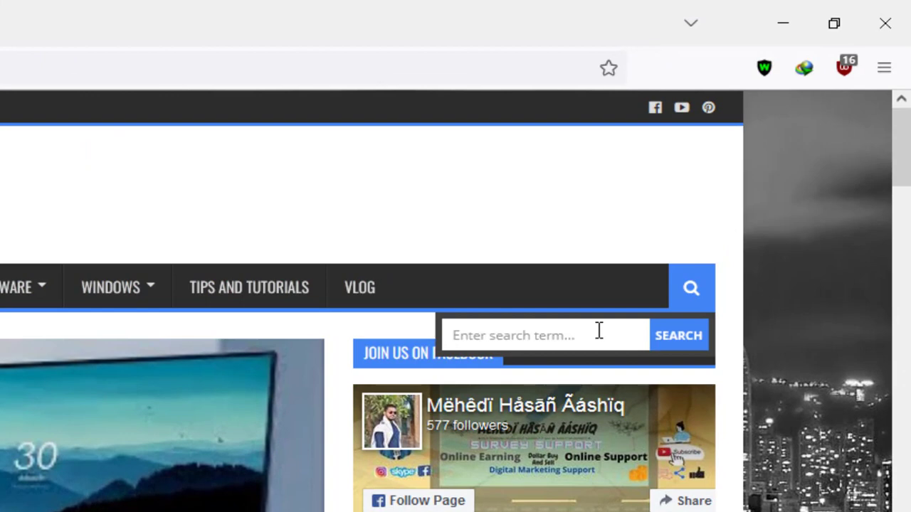
type("us")
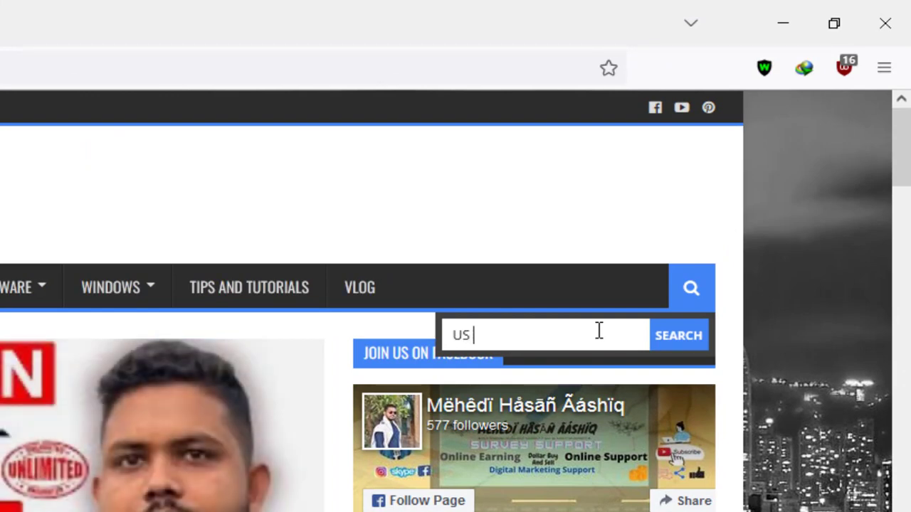
type(" dl barcode")
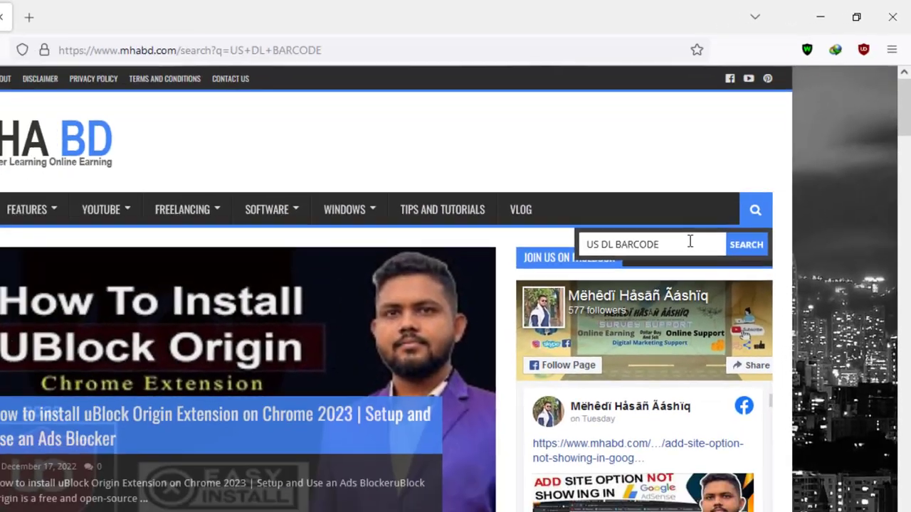
key("Return")
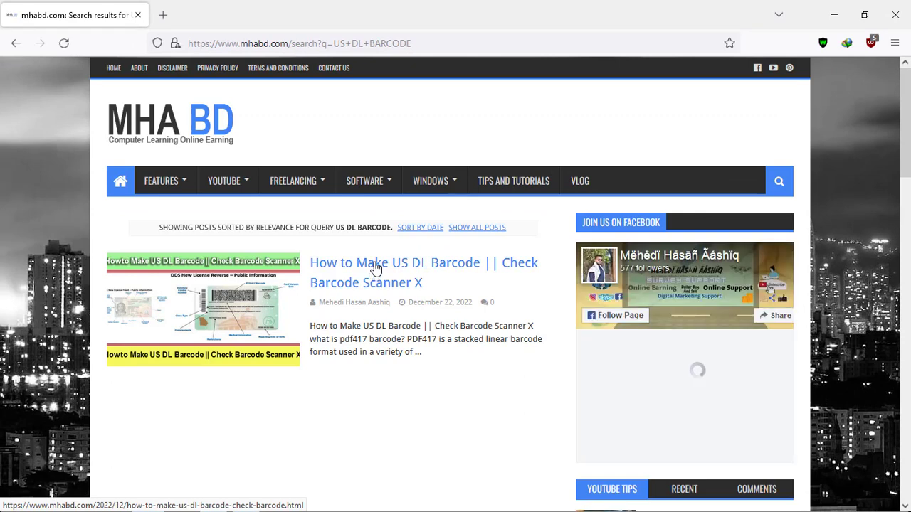
Step: Open the 'How to Make US DL Barcode' post, highlight its heading, and scroll to the PDF417 section
left_click(375, 268)
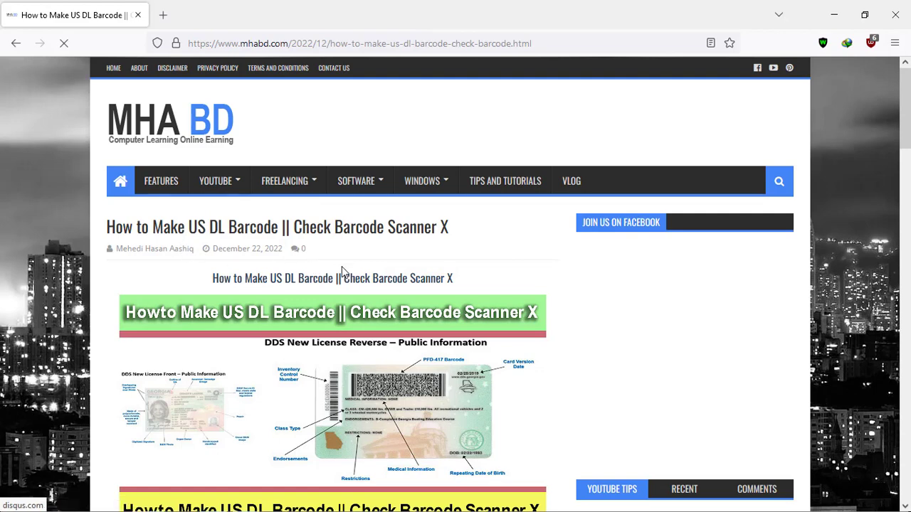
scroll(341, 269, "down", 2)
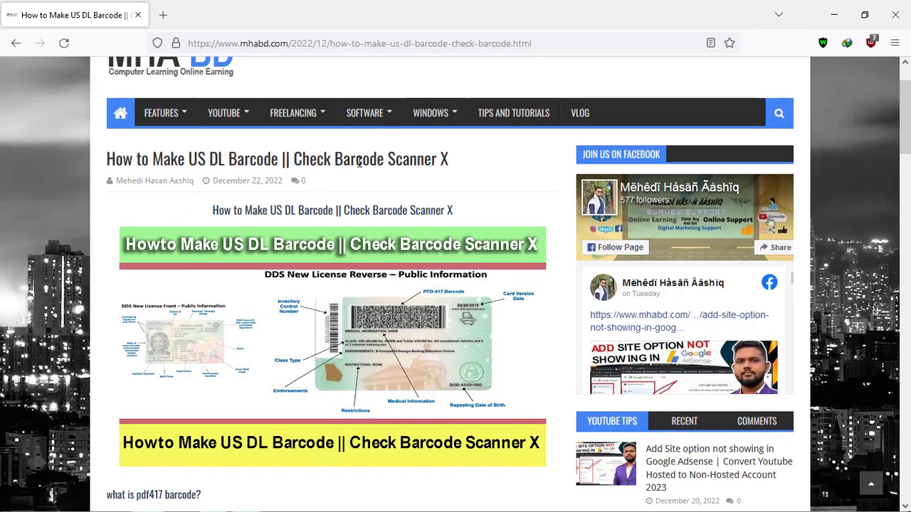
left_click_drag(453, 160, 333, 160)
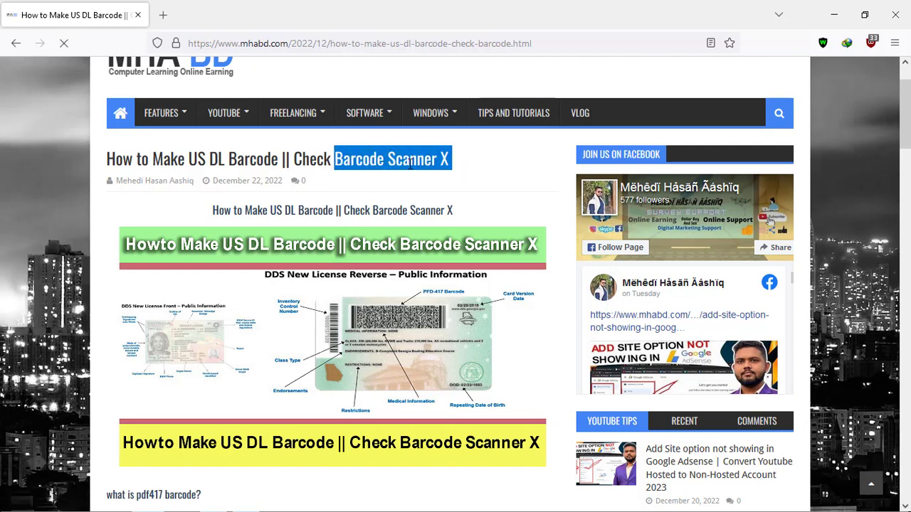
left_click(451, 155)
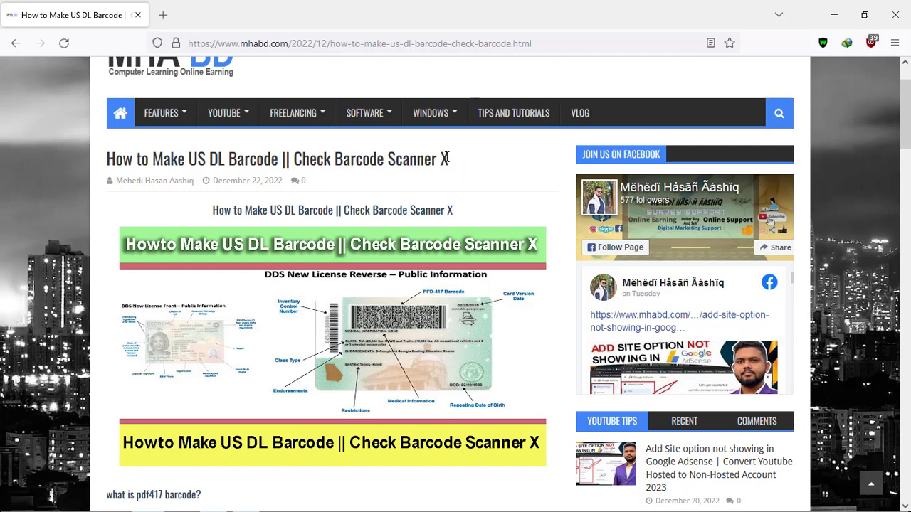
left_click_drag(449, 160, 338, 162)
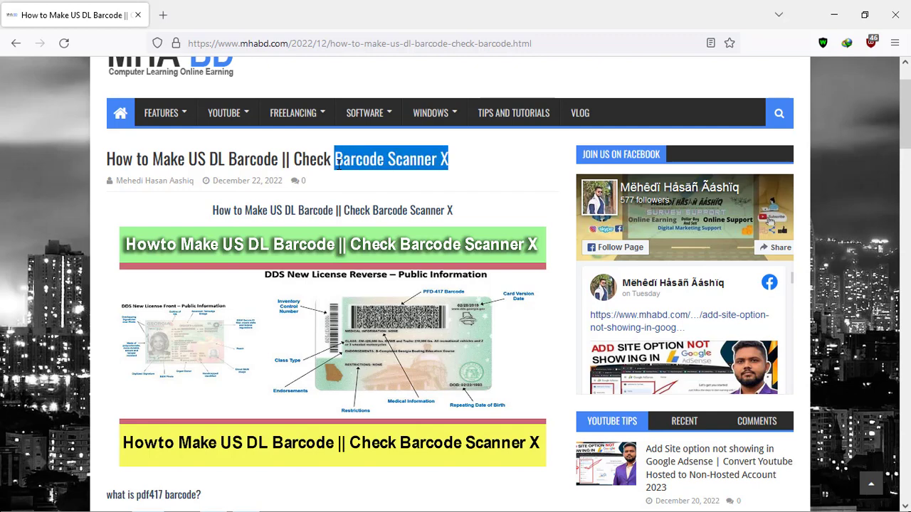
left_click(457, 156)
scroll(457, 156, "down", 3)
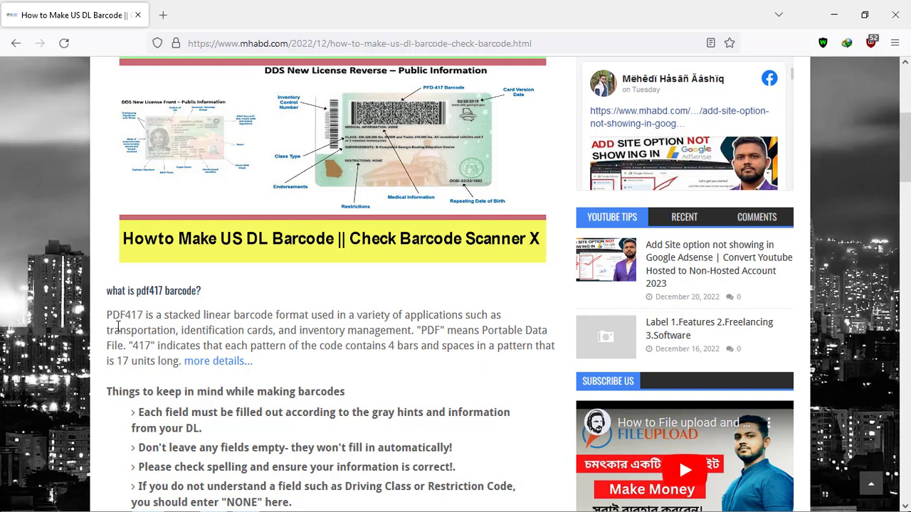
Step: Highlight the PDF417 description paragraph and the four barcode-making tips in the article
left_click_drag(109, 311, 418, 363)
left_click(329, 374)
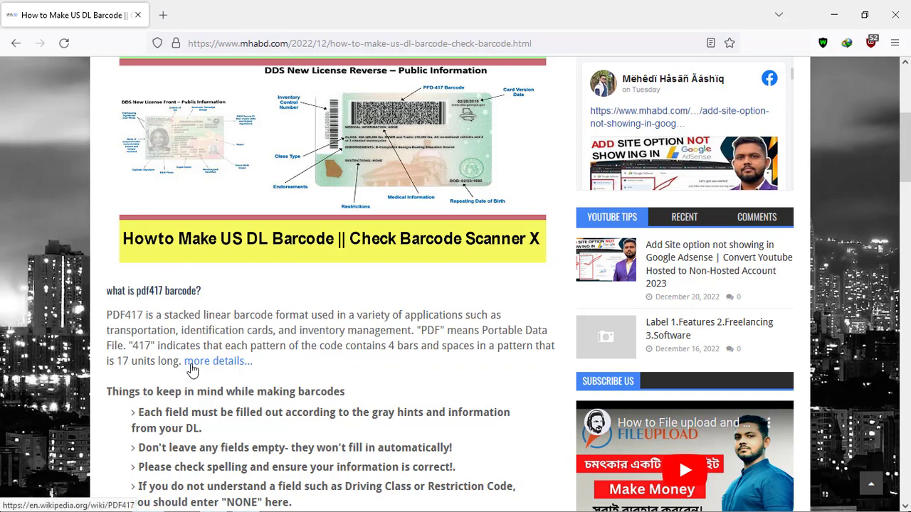
scroll(338, 366, "down", 3)
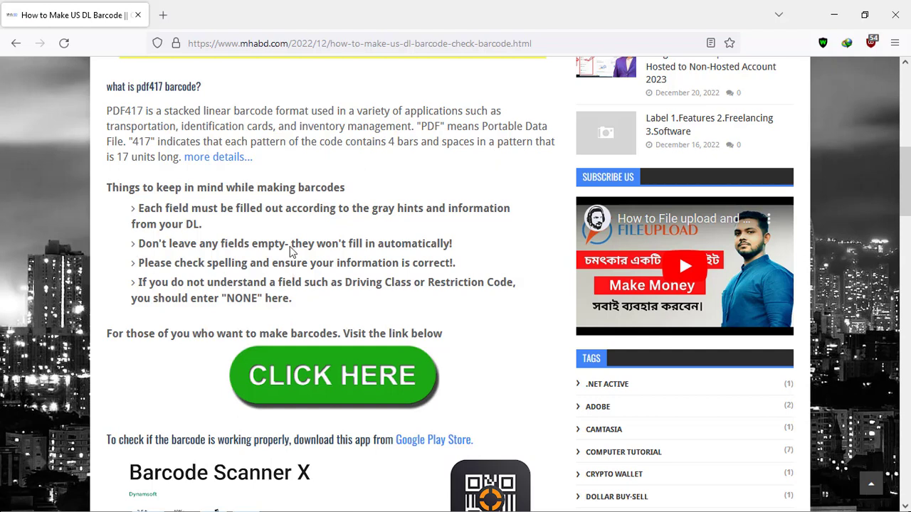
left_click_drag(138, 208, 307, 314)
left_click(310, 313)
Step: Open the Barcode Scanner X Google Play listing in a new tab and view it
scroll(183, 235, "down", 2)
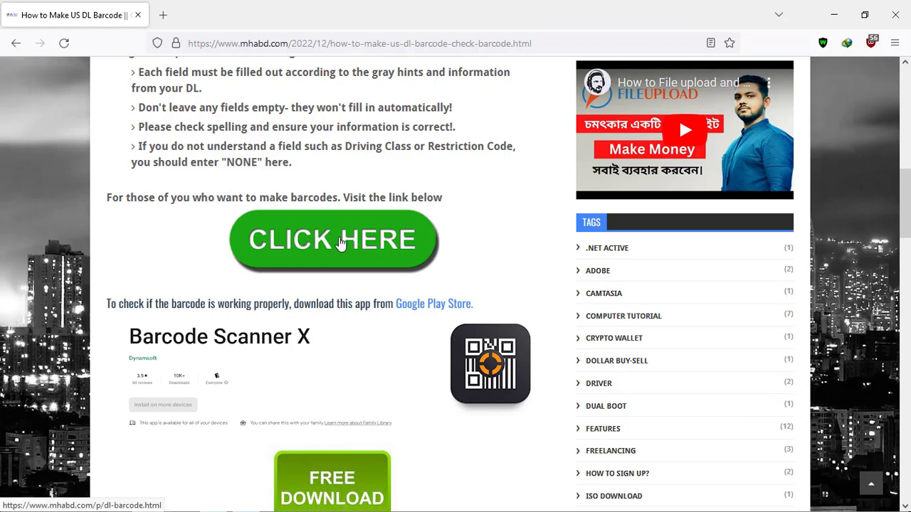
scroll(338, 242, "down", 2)
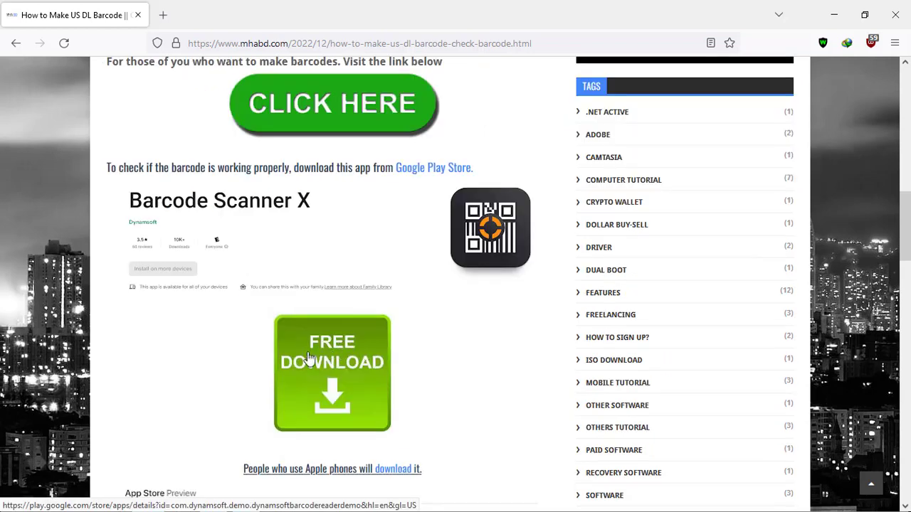
scroll(449, 321, "down", 1)
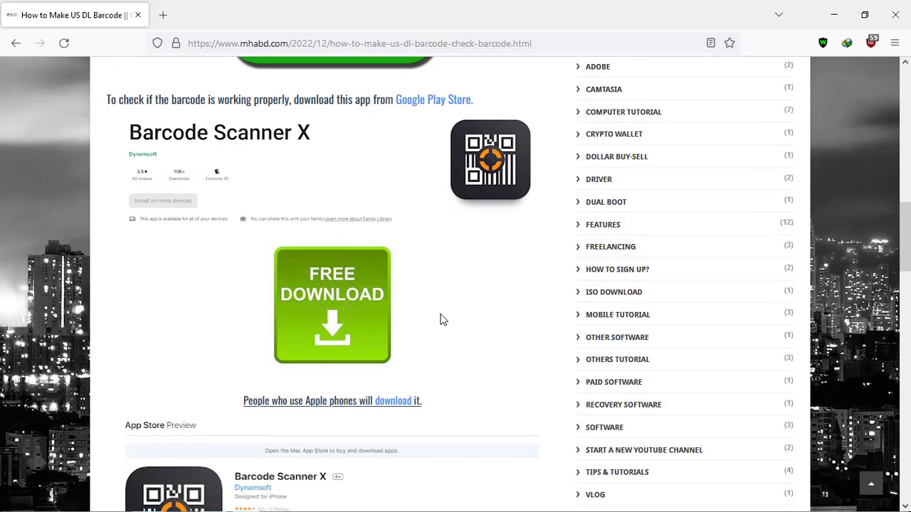
middle_click(321, 314)
left_click(252, 19)
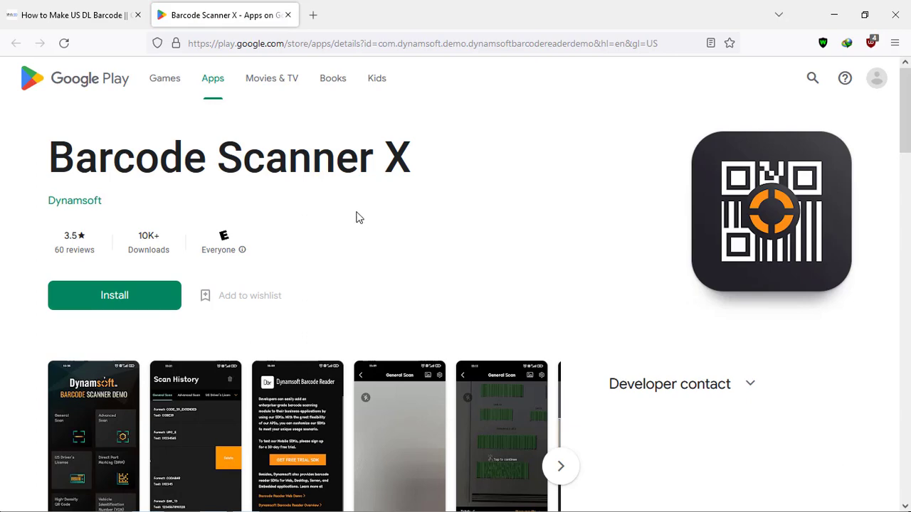
Step: Open the Barcode Scanner X App Store listing in a new tab, then return to the article
left_click(112, 14)
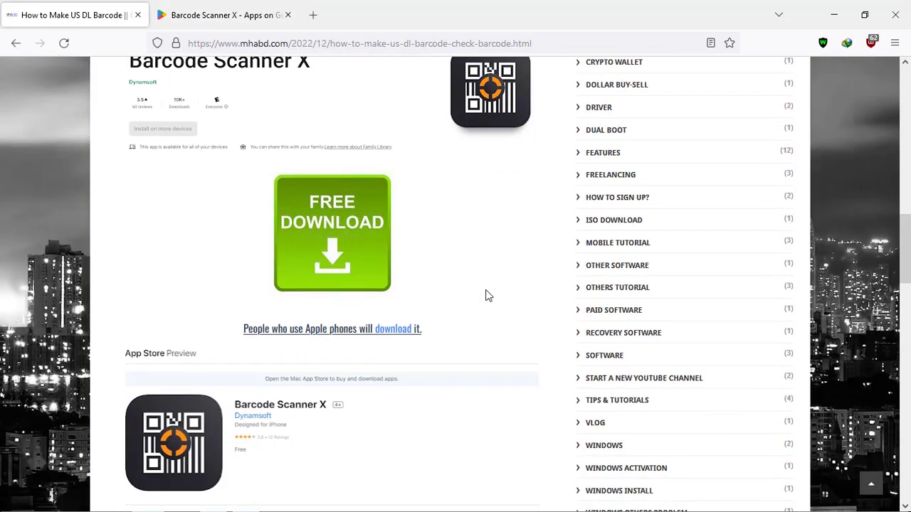
scroll(488, 295, "down", 3)
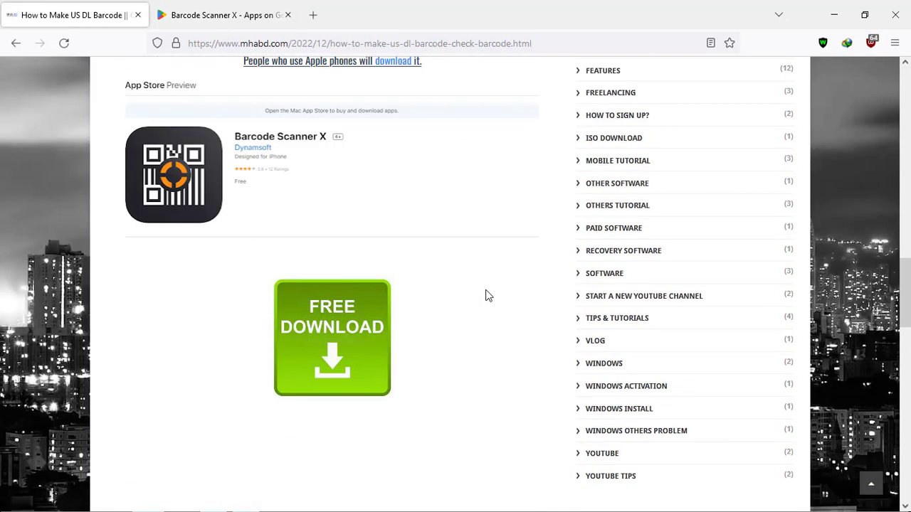
left_click(331, 321)
left_click(213, 15)
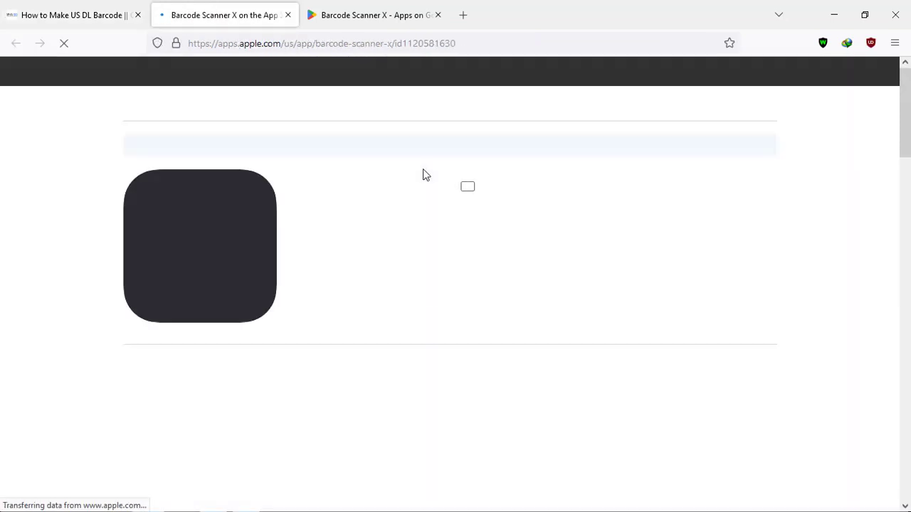
left_click(69, 15)
scroll(347, 270, "up", 4)
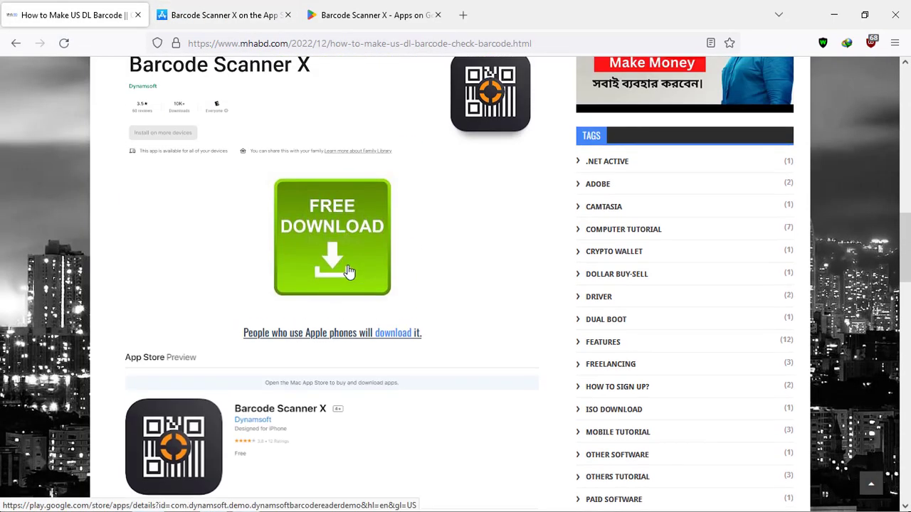
scroll(348, 270, "up", 5)
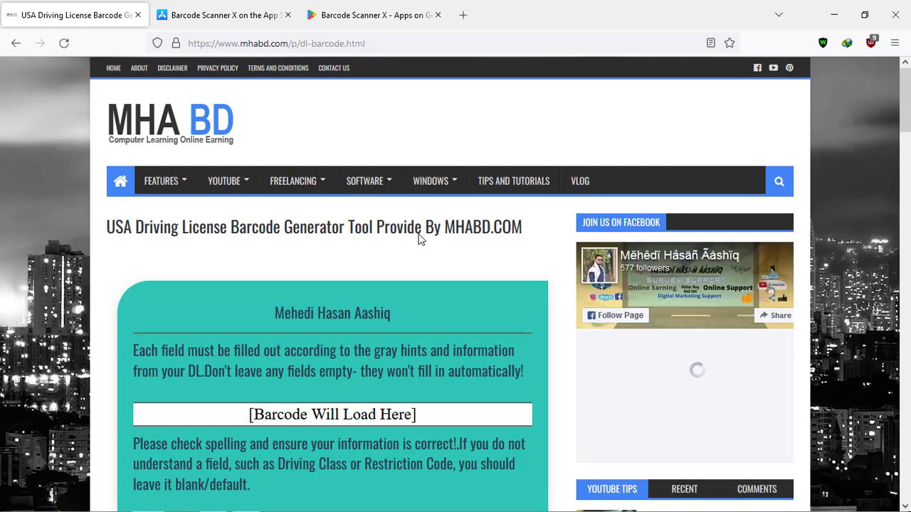
Step: Set Organ Donor to No and enter the card revision date and vehicle class C
scroll(325, 335, "down", 5)
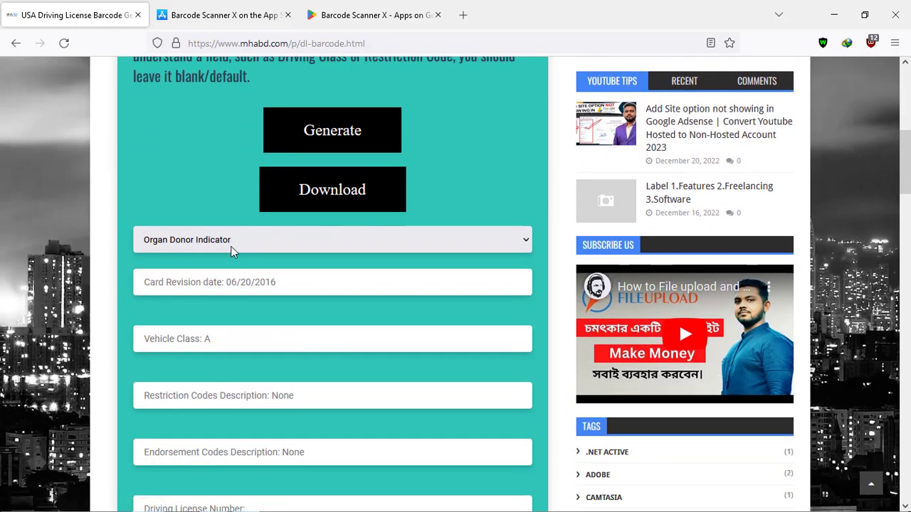
left_click(249, 246)
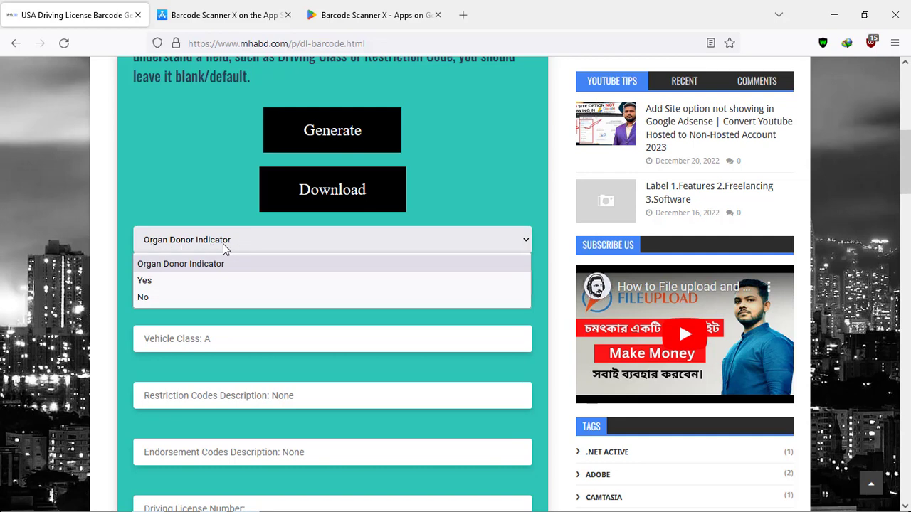
left_click(160, 297)
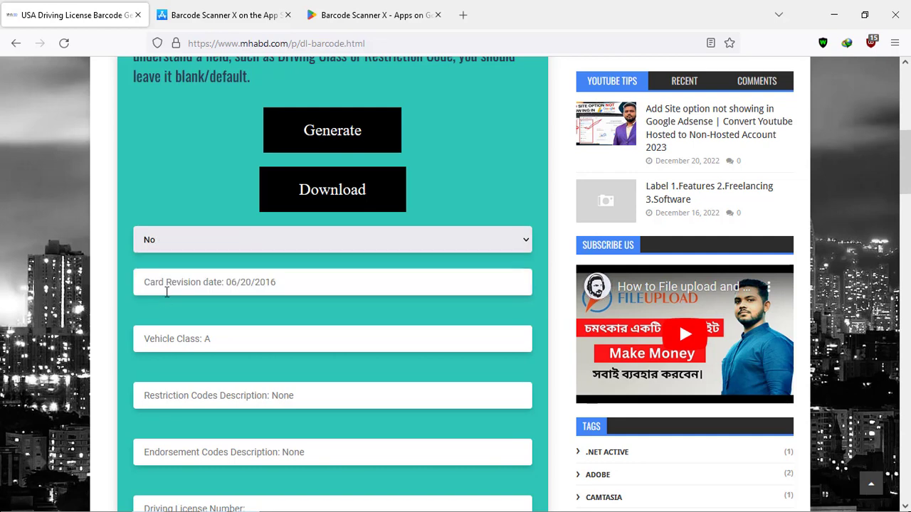
left_click(198, 284)
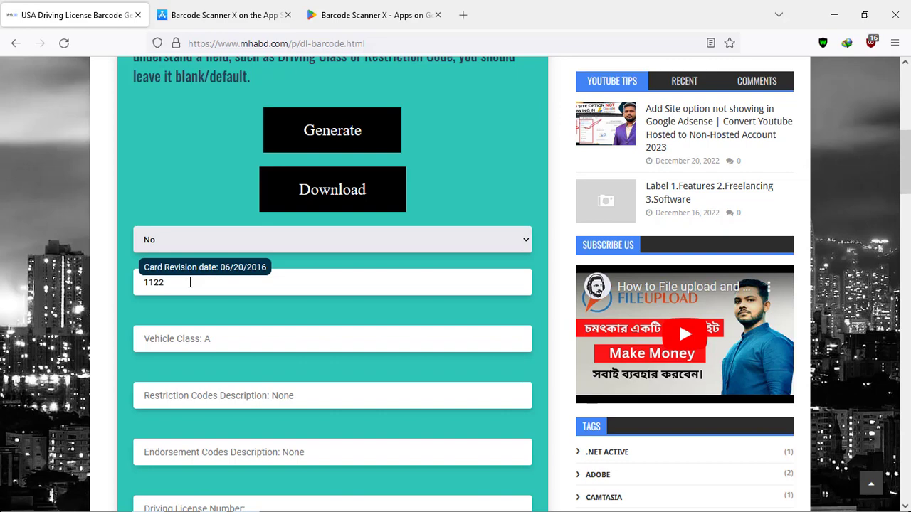
type("018")
left_click(213, 339)
type("c")
scroll(259, 327, "down", 1)
Step: Enter None for the restriction and endorsement codes and fill in the license number
left_click(259, 327)
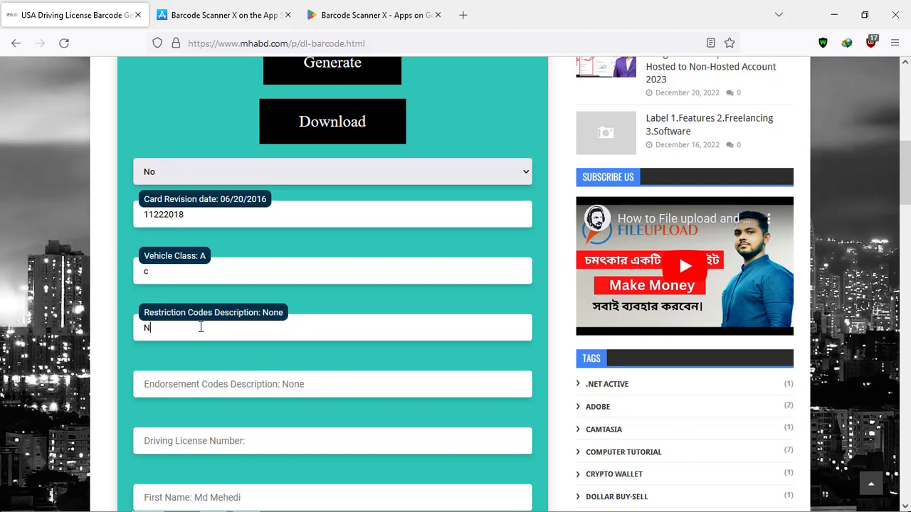
type("one")
left_click(164, 384)
type("None")
scroll(195, 382, "down", 2)
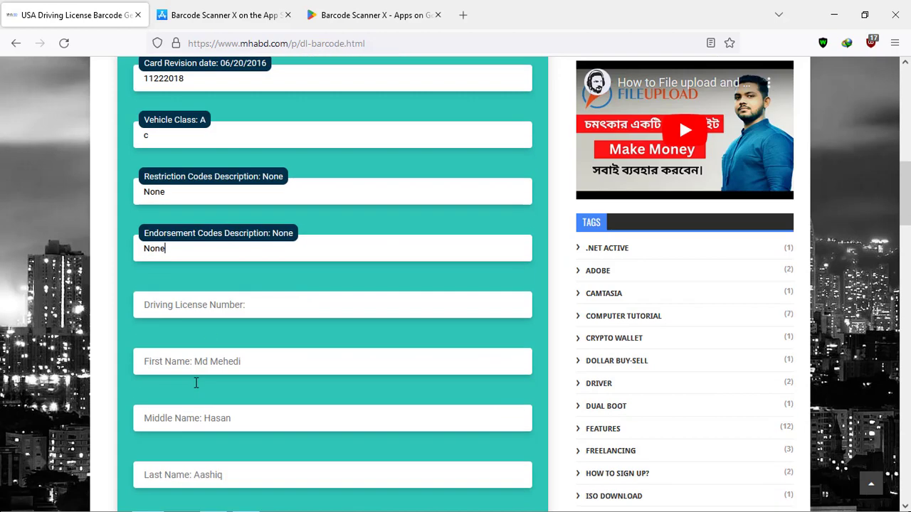
left_click(216, 306)
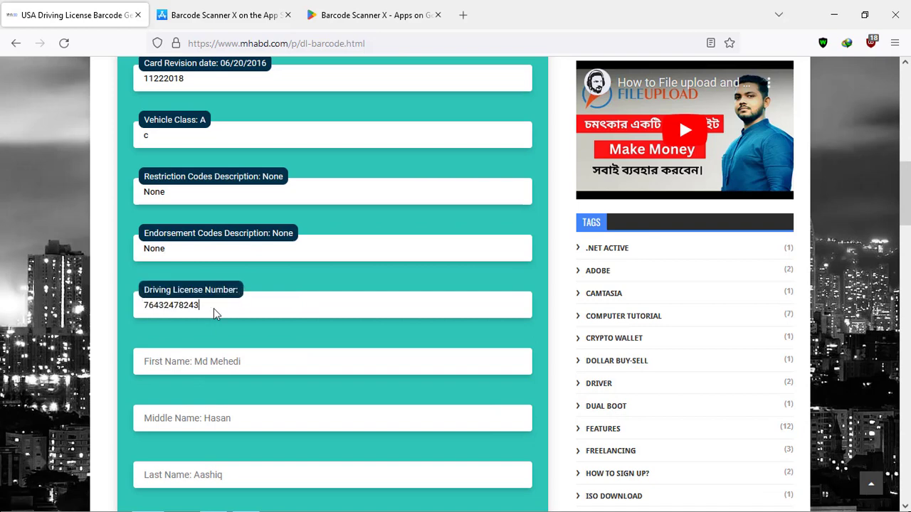
Step: Fill in the holder's first, middle and last names
left_click(219, 365)
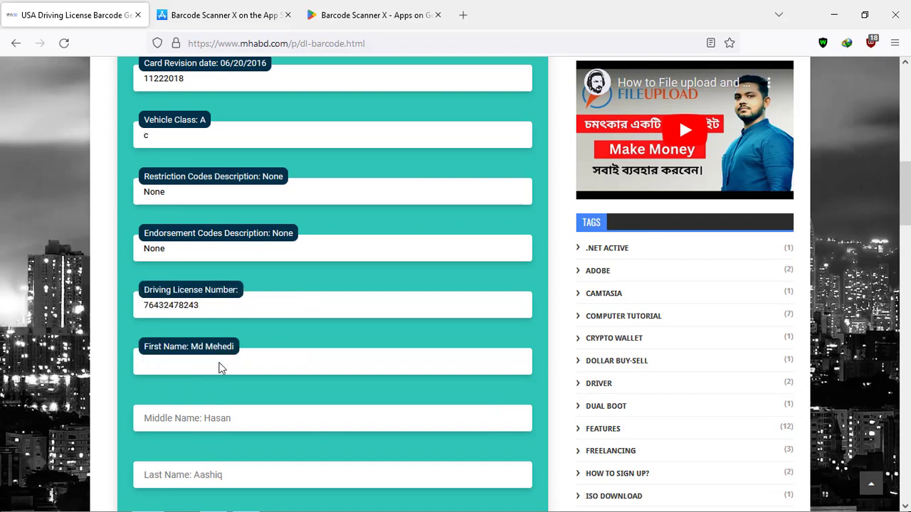
left_click(224, 415)
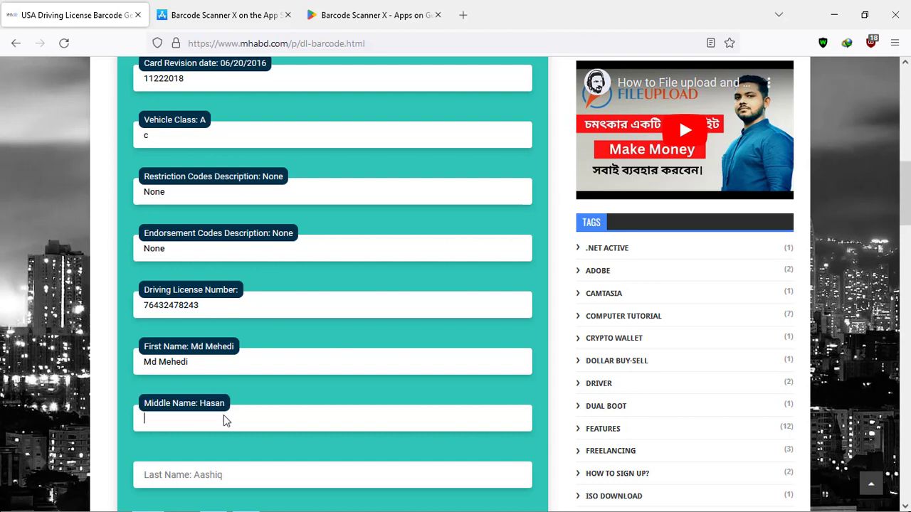
scroll(223, 415, "down", 3)
left_click(229, 264)
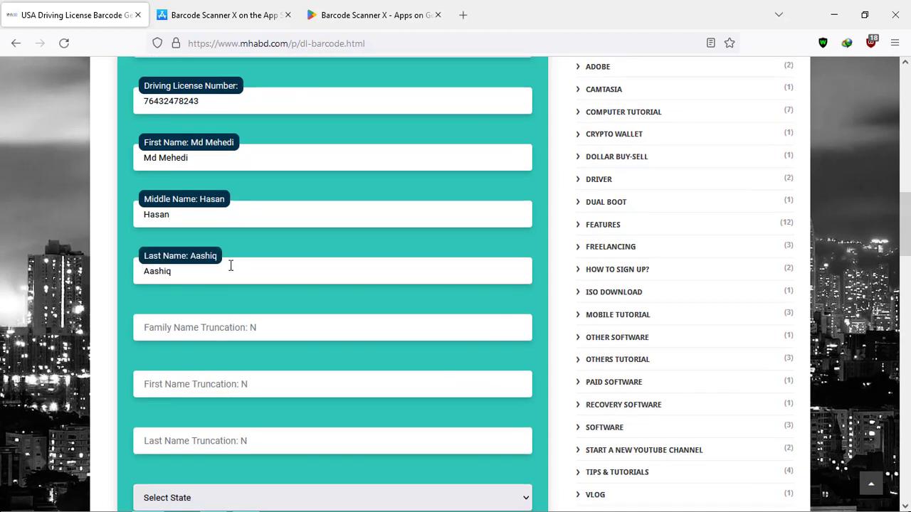
Step: Set the family, first and last name truncation flags to N
left_click(212, 328)
type("N")
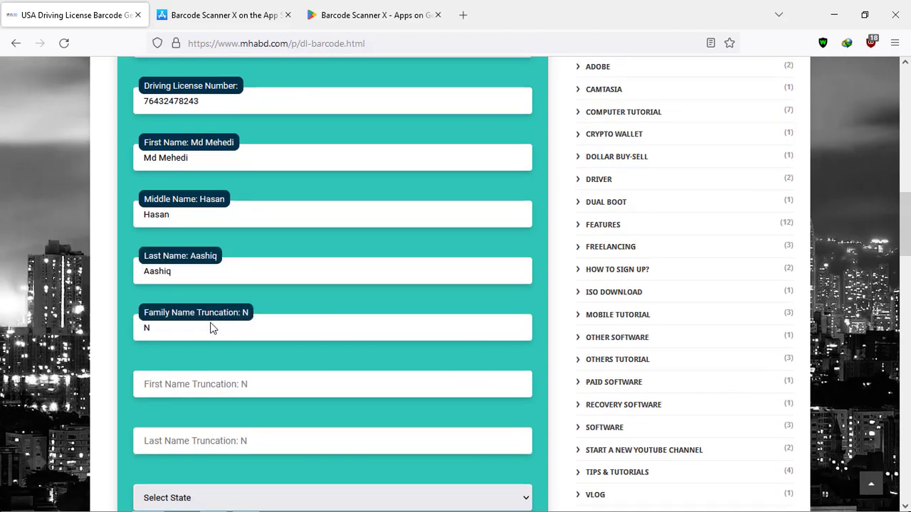
left_click(217, 388)
type("N")
left_click(224, 443)
type("N")
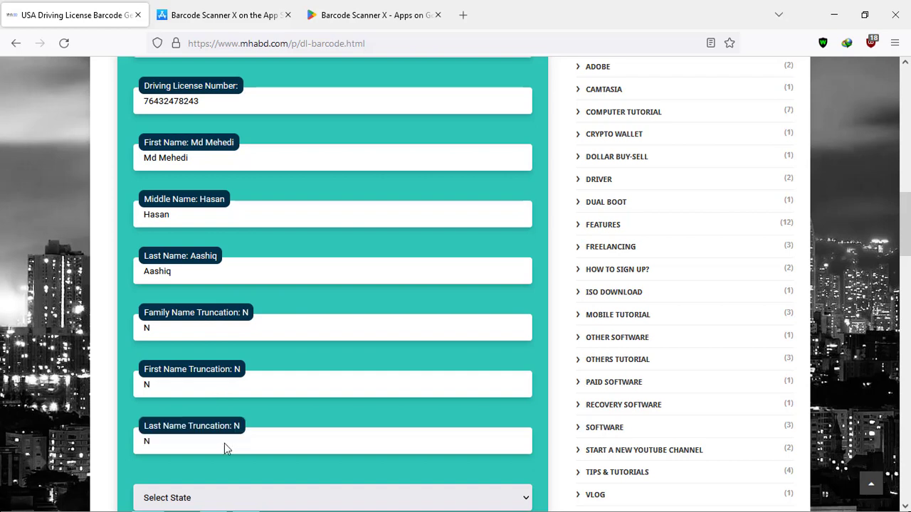
Step: Choose New York as the state and enter the street address and city
scroll(224, 443, "down", 3)
left_click(213, 292)
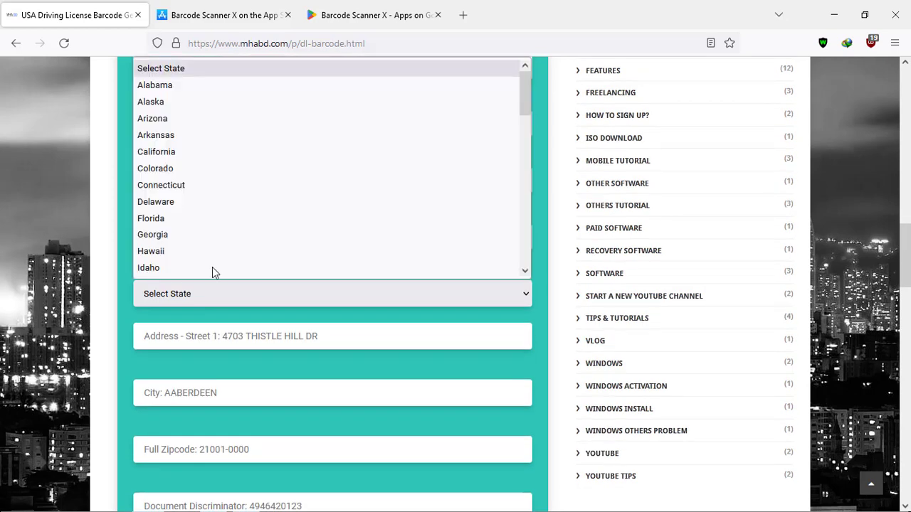
scroll(214, 199, "down", 10)
scroll(217, 215, "up", 2)
left_click(206, 202)
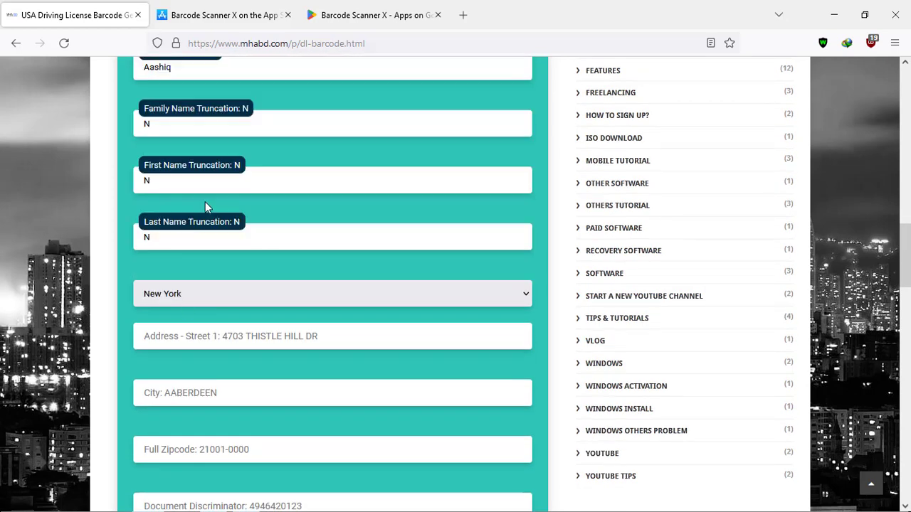
left_click(211, 337)
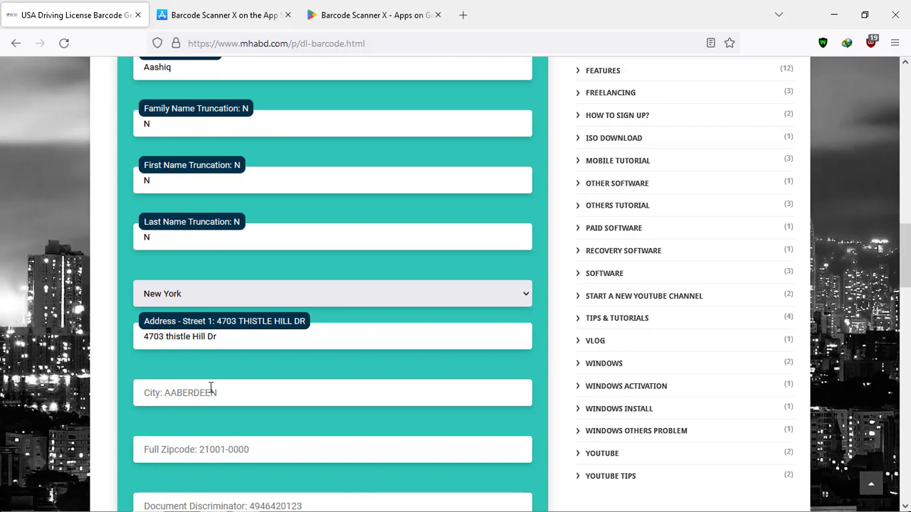
left_click(210, 388)
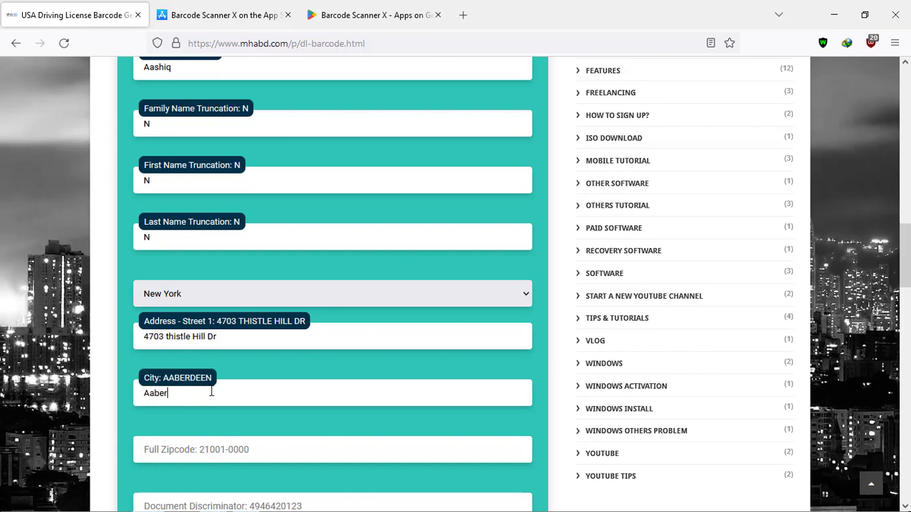
scroll(213, 387, "down", 1)
left_click(215, 383)
Step: Enter the zip code, Brown hair, height 5 ft 4 in and weight 254 lb
type("210")
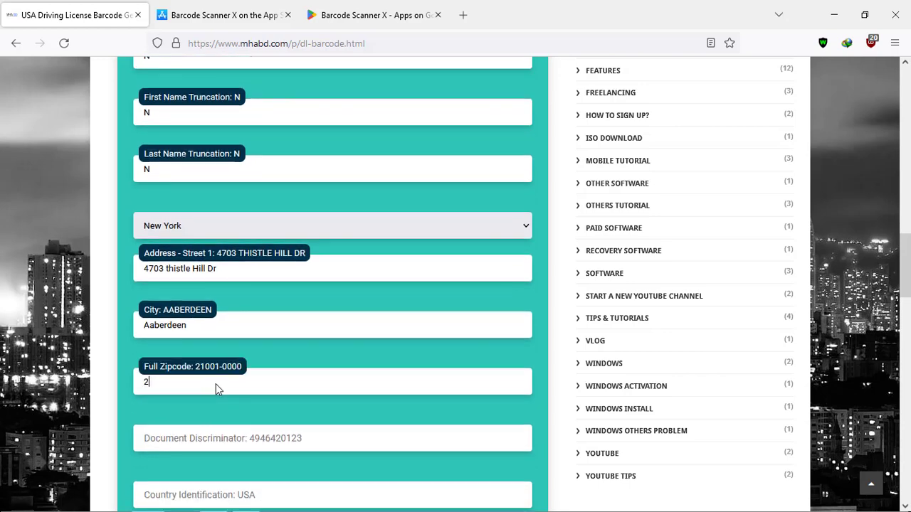
type("01")
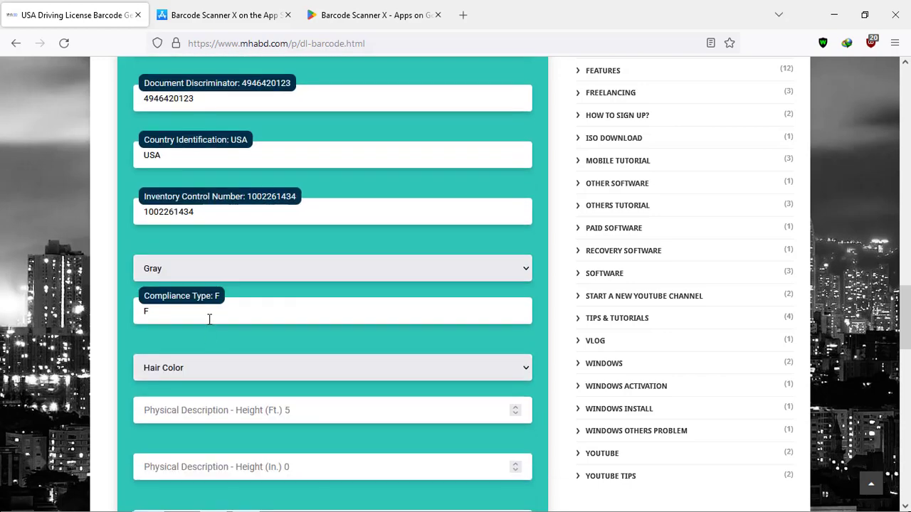
left_click(211, 370)
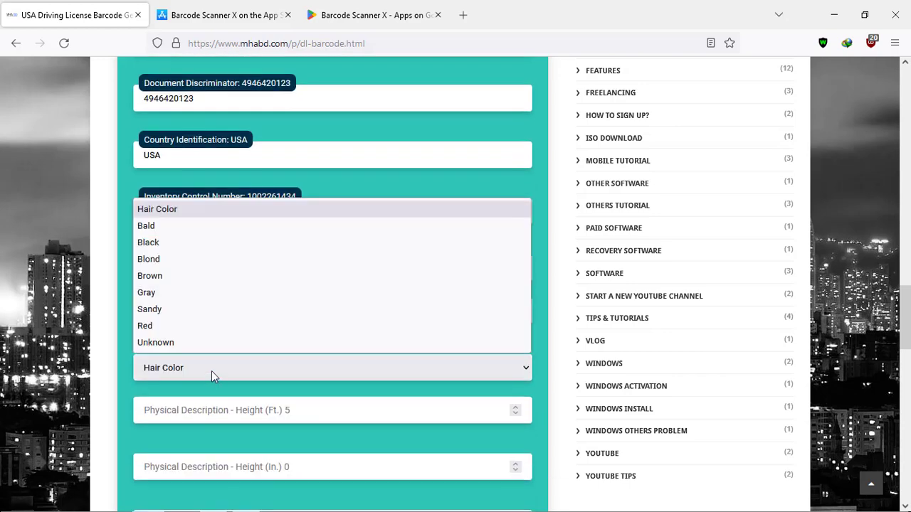
left_click(206, 275)
scroll(228, 355, "down", 1)
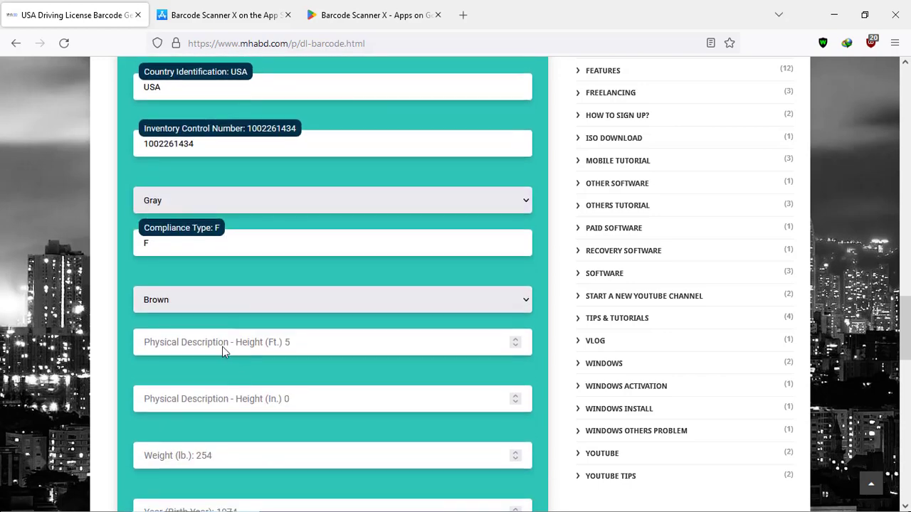
left_click(222, 349)
type("5")
left_click(240, 402)
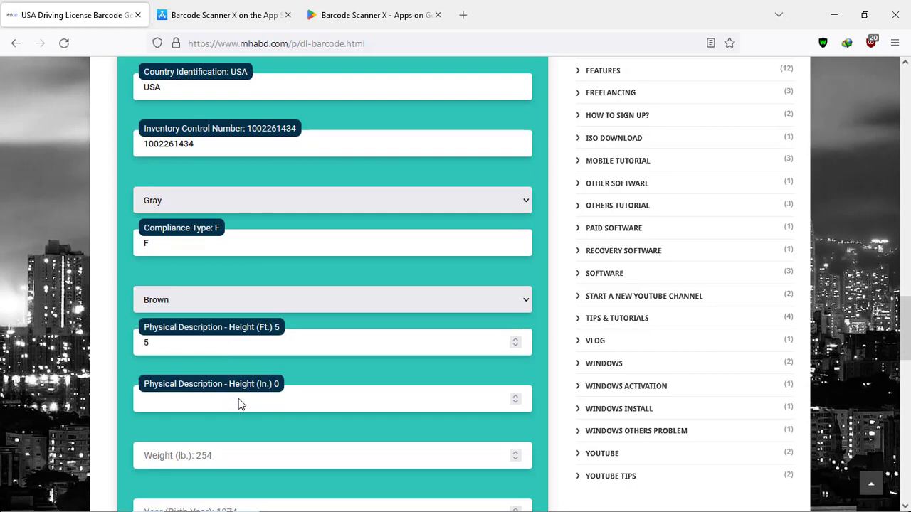
type("4")
left_click(244, 457)
scroll(356, 403, "down", 3)
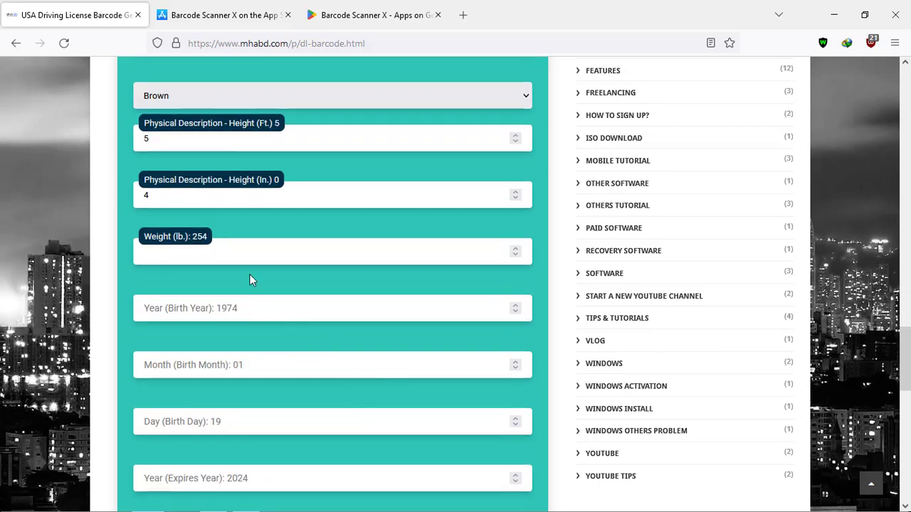
type("254")
Step: Enter the birth date as 1999-01-20
left_click(253, 308)
type("1999")
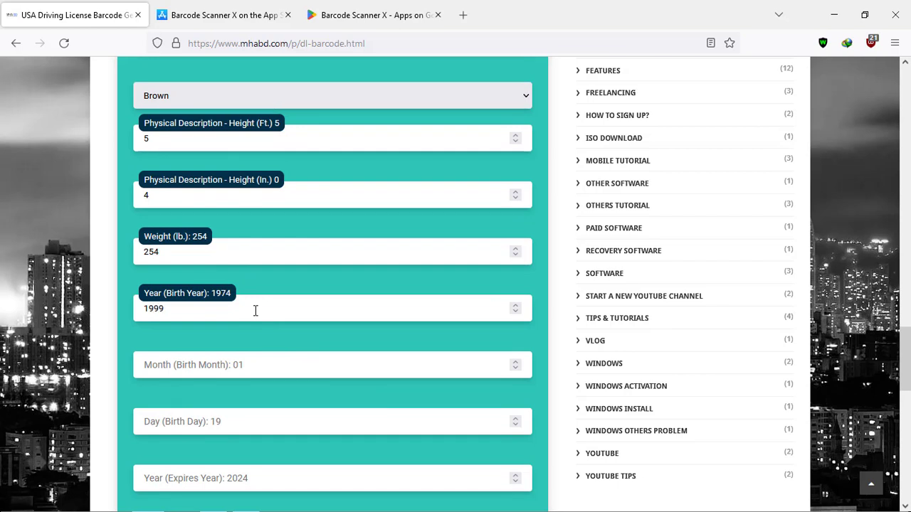
left_click(248, 367)
type("01")
left_click(238, 420)
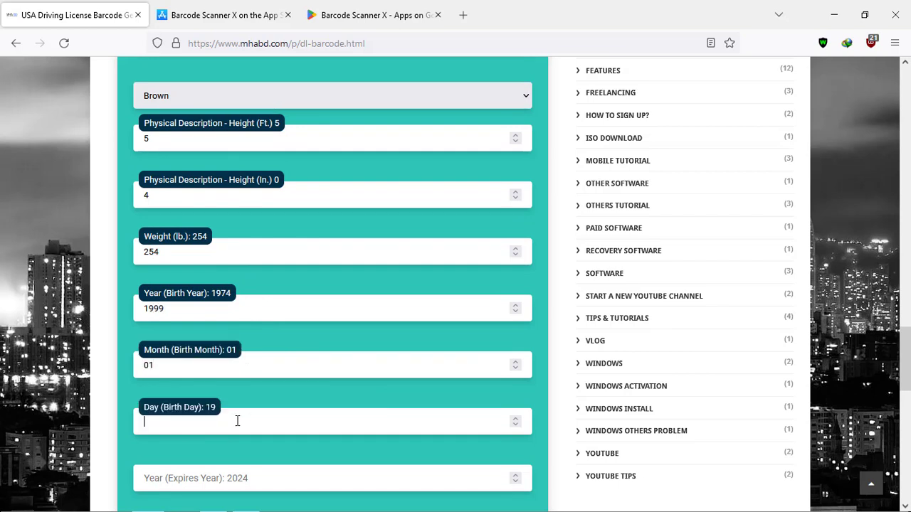
type("20")
scroll(238, 420, "down", 2)
Step: Set the expiry date to 2024-02-21
left_click(271, 339)
type("20")
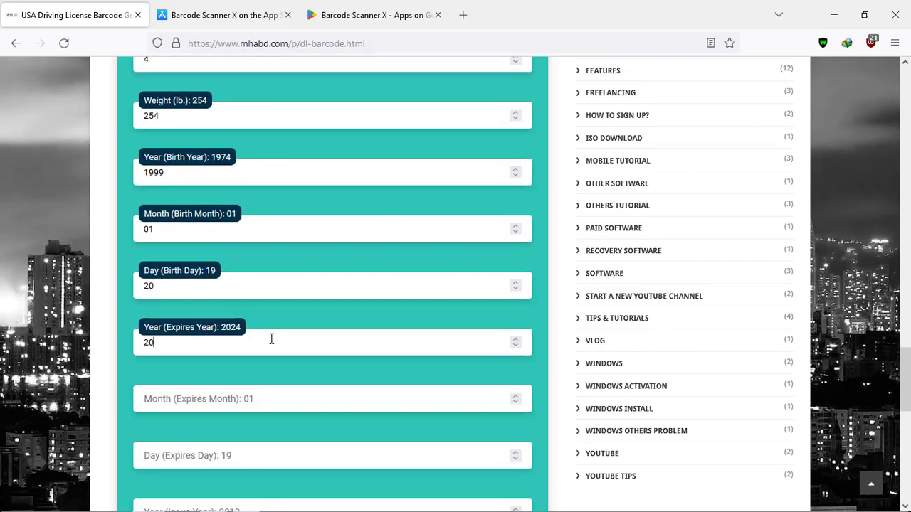
type("24")
left_click(264, 405)
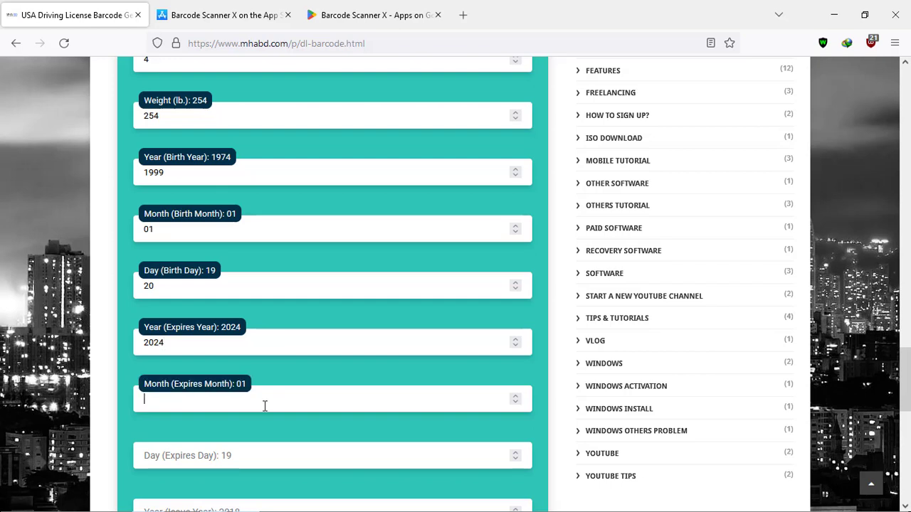
type("02")
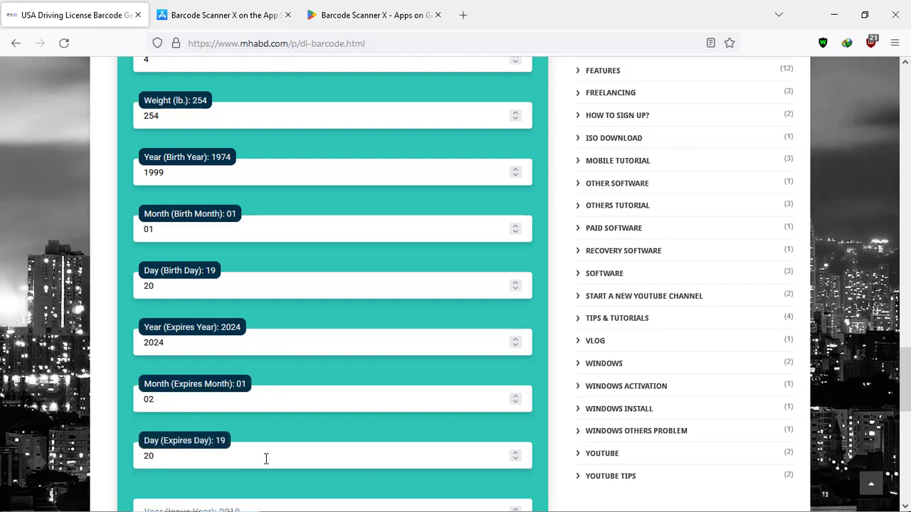
scroll(266, 459, "down", 5)
left_click(515, 254)
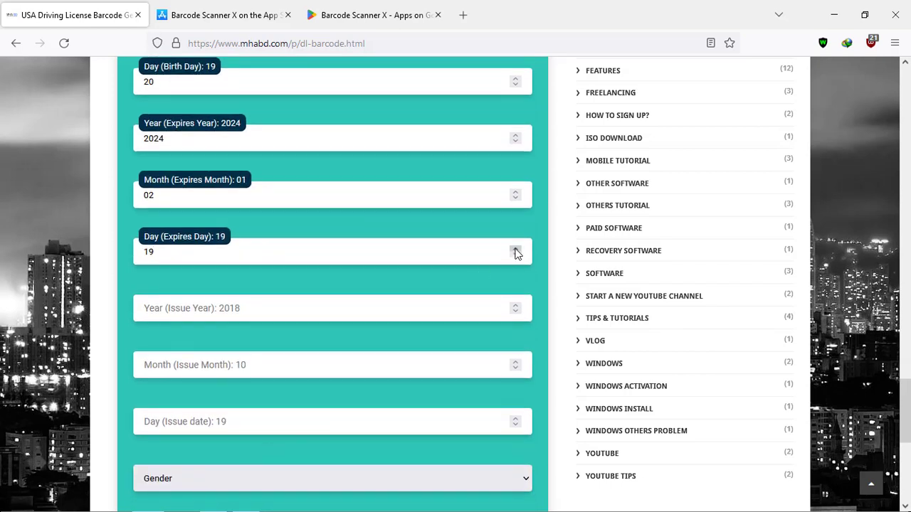
double_click(515, 250)
Step: Fill in the issue date 2018-09-13 and bring up the gender choices
left_click(345, 313)
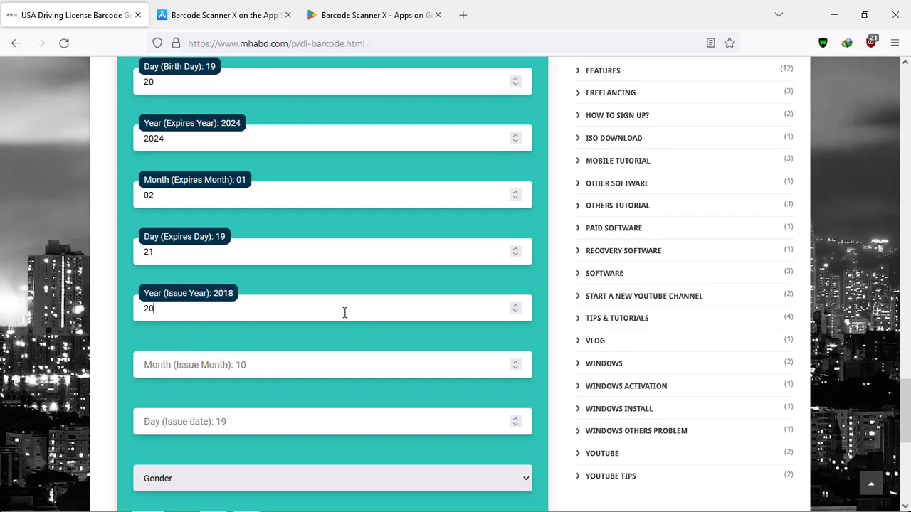
left_click(290, 367)
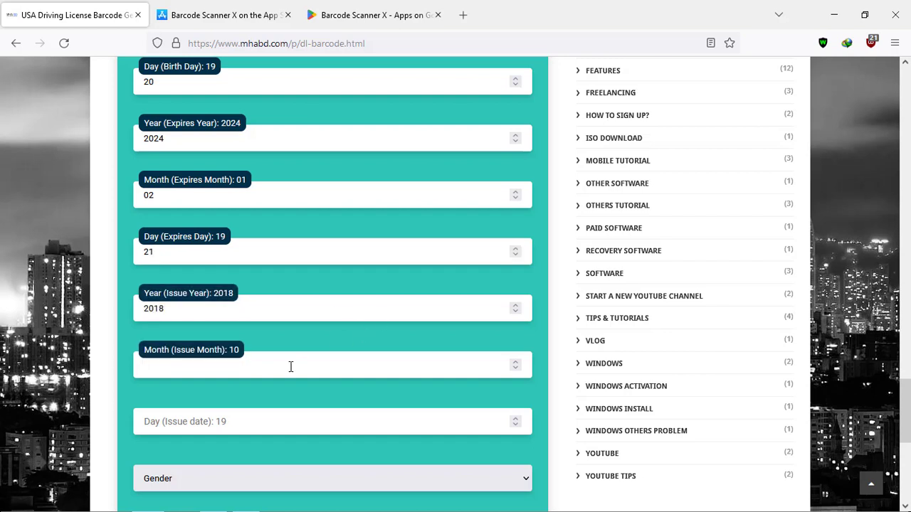
left_click(249, 423)
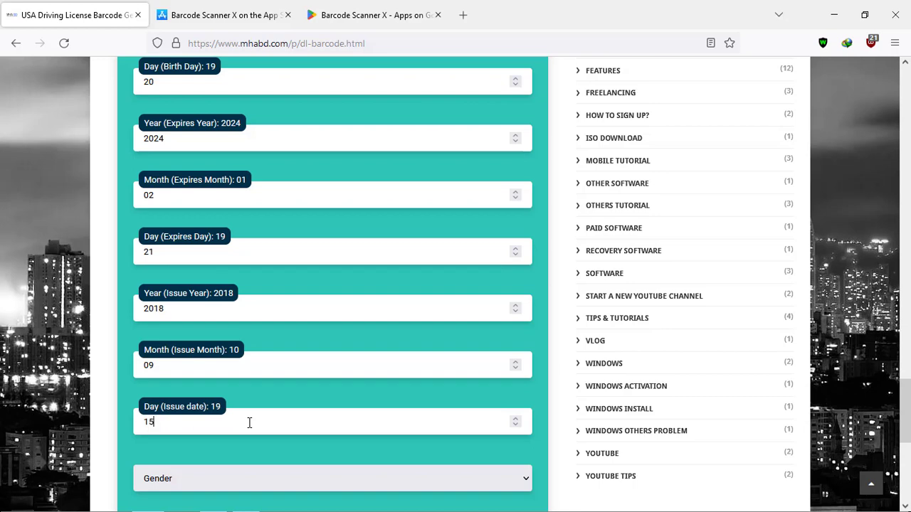
left_click(176, 486)
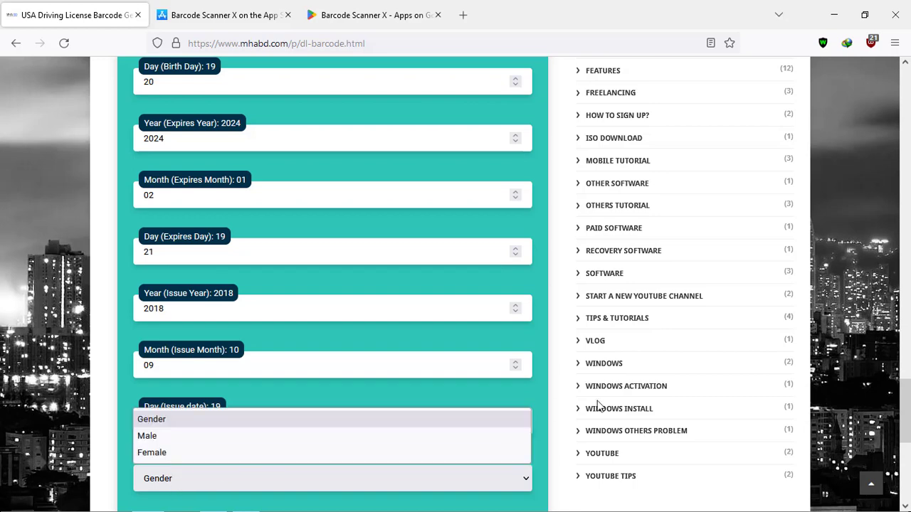
scroll(529, 457, "down", 4)
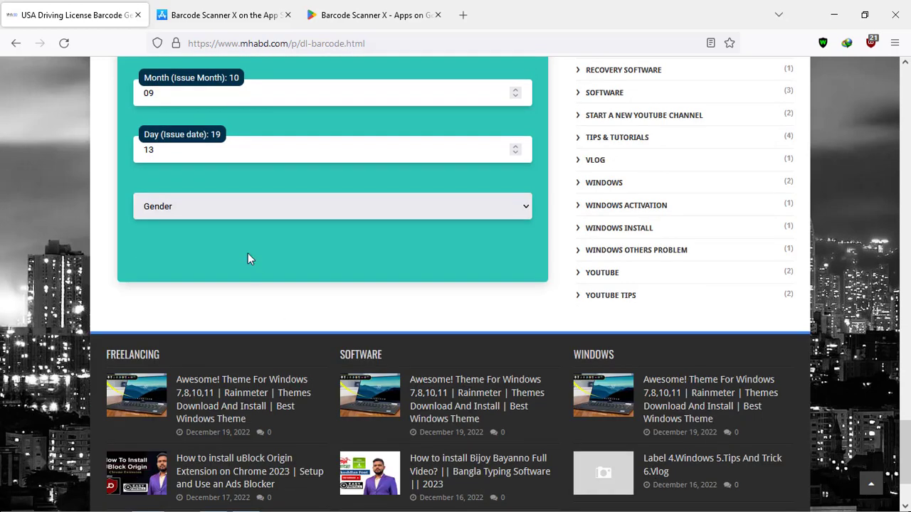
left_click(202, 208)
Step: Select Male as the gender and click Generate to create the PDF417 barcode
left_click(172, 247)
scroll(640, 350, "down", 15)
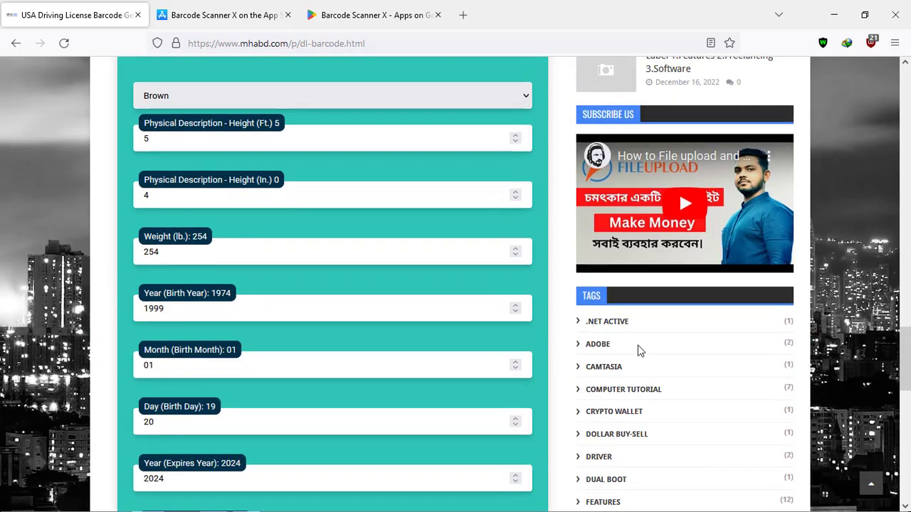
scroll(596, 359, "up", 20)
scroll(571, 366, "down", 4)
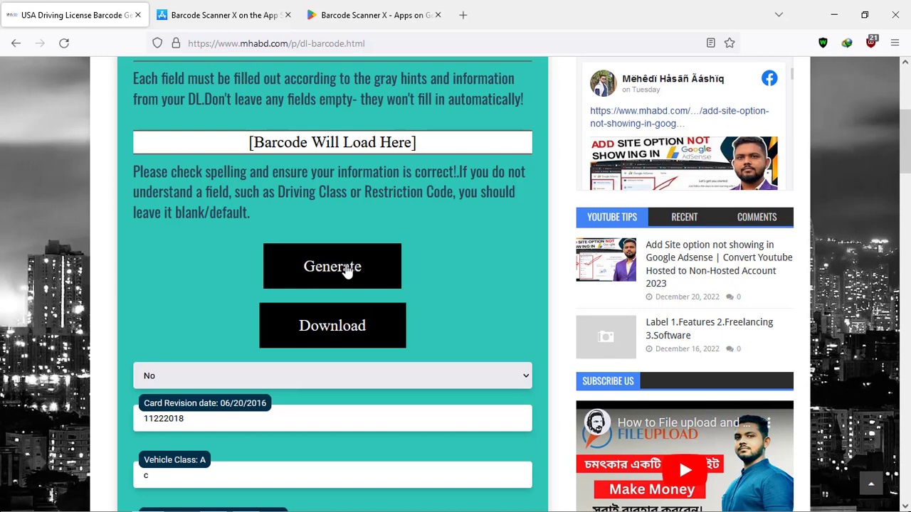
left_click(347, 270)
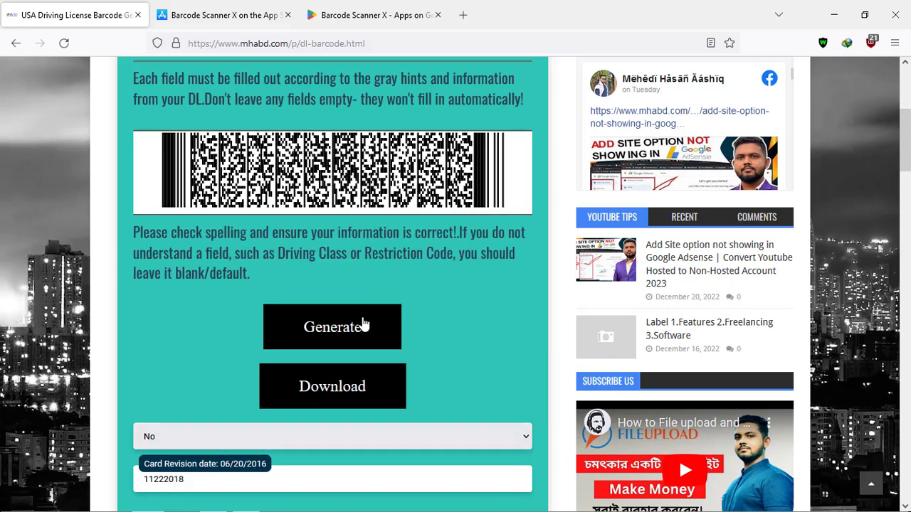
Step: Download the barcode as Driving License Barcode(1).png and show it in its folder
right_click(363, 168)
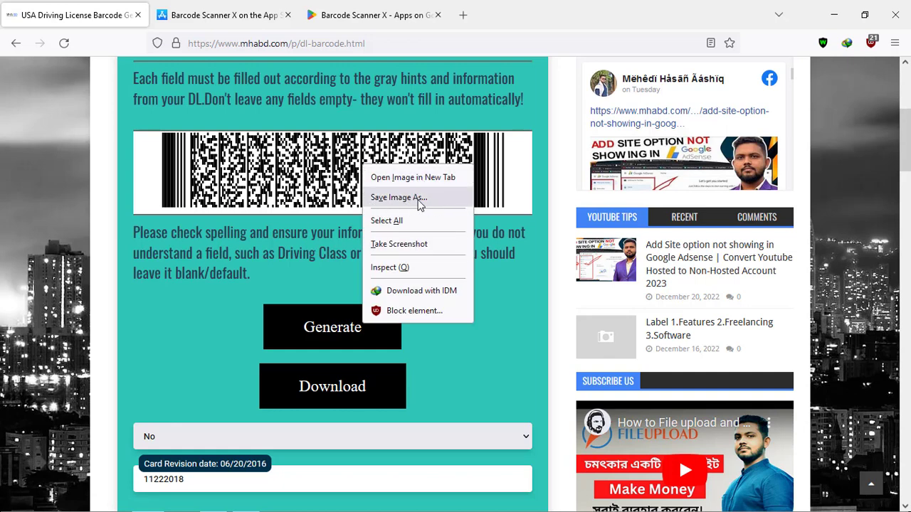
left_click(331, 393)
left_click(332, 393)
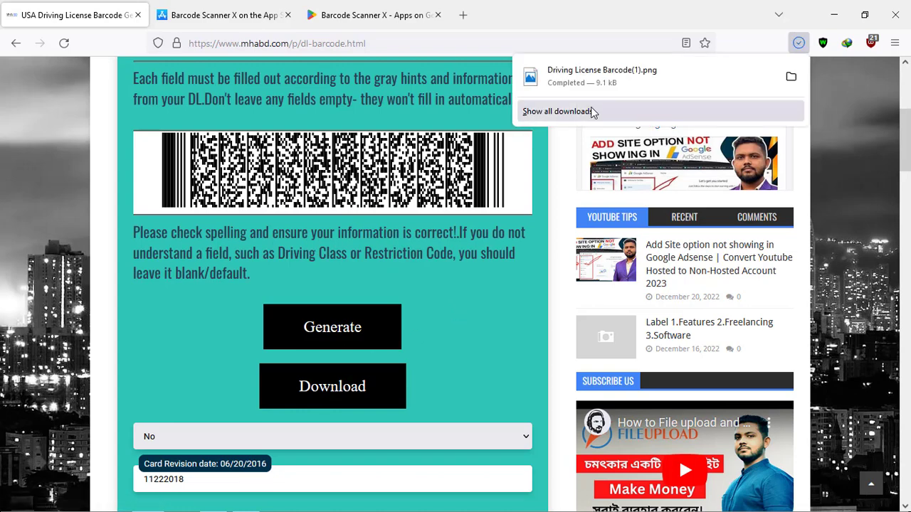
left_click(790, 76)
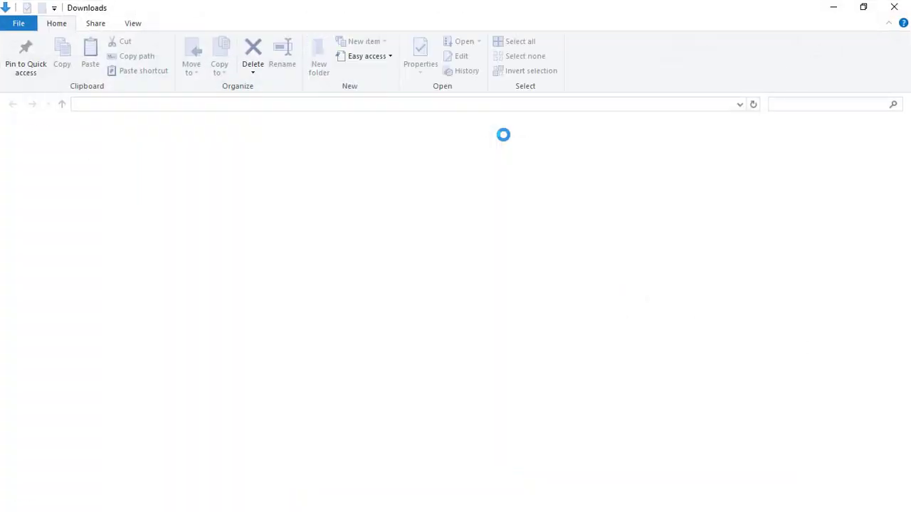
Step: Preview Driving License Barcode.png in Photos, then open it with Adobe Photoshop CC 2015
left_click(360, 199)
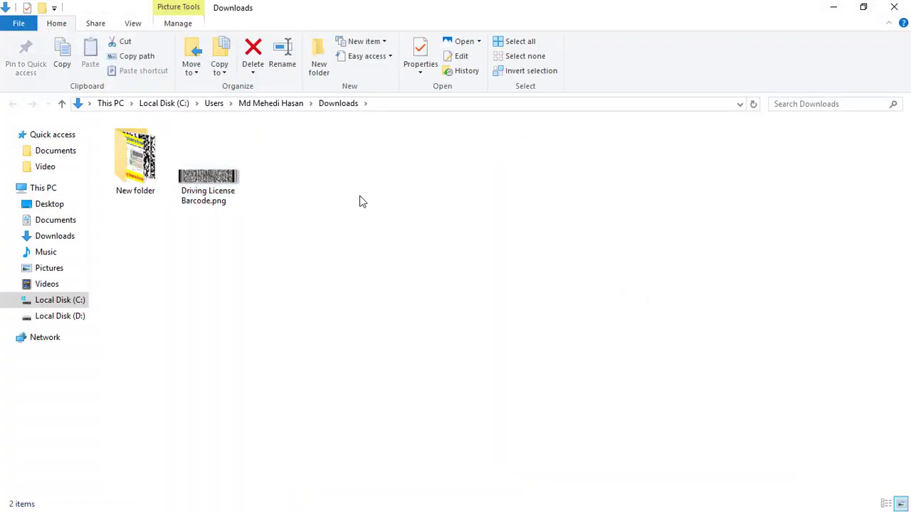
left_click(233, 181)
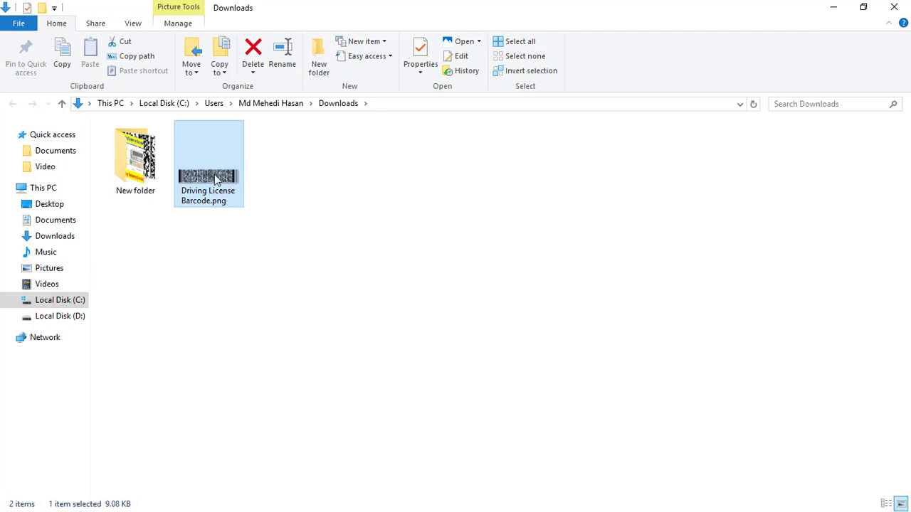
double_click(217, 180)
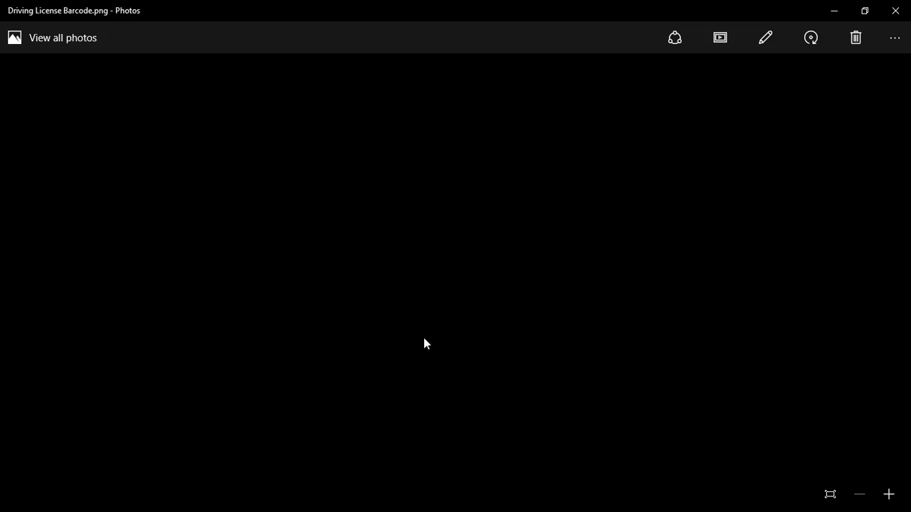
left_click(895, 10)
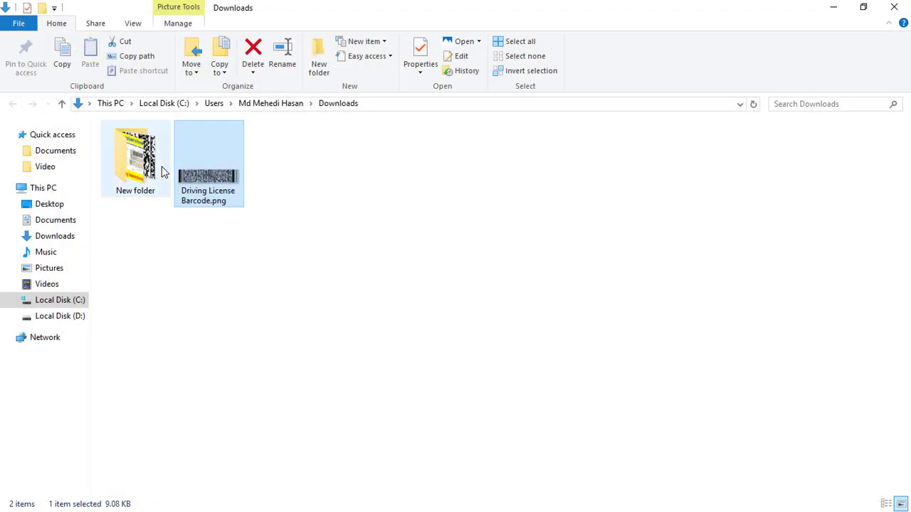
right_click(218, 162)
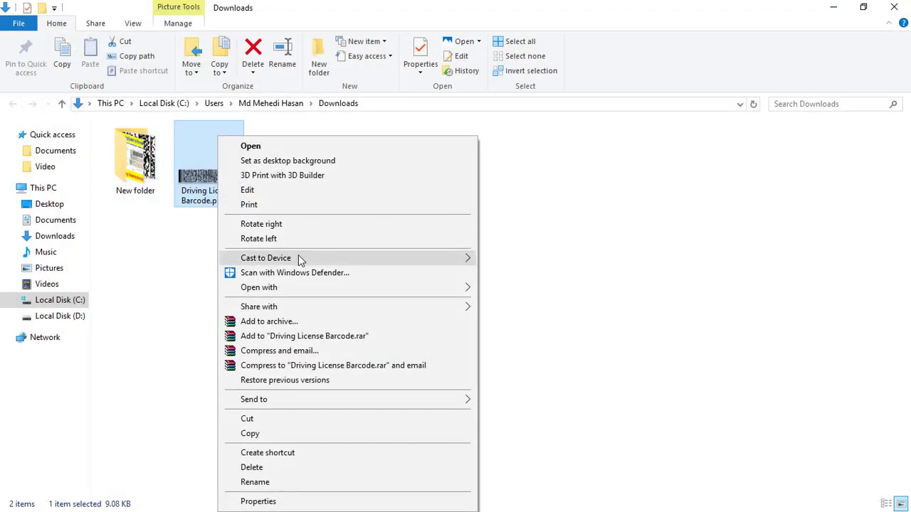
mouse_move(296, 292)
left_click(557, 304)
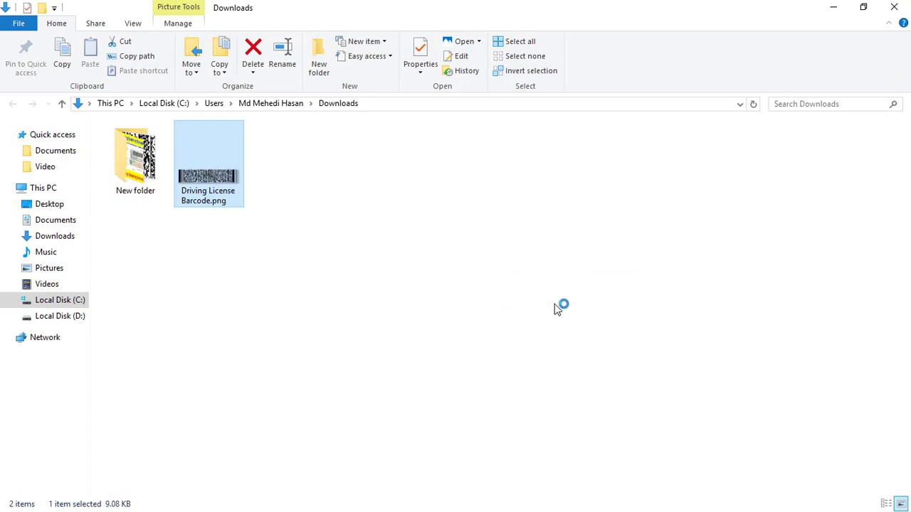